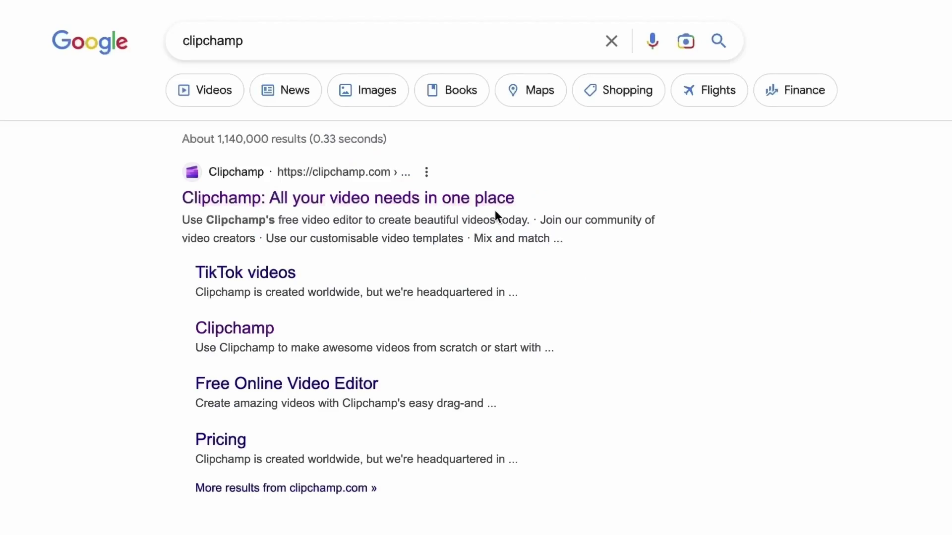
Step: Open the Clipchamp website from the 'clipchamp' Google search results
left_click(347, 197)
Step: Sign in to Clipchamp and start a new video project from scratch
left_click(725, 48)
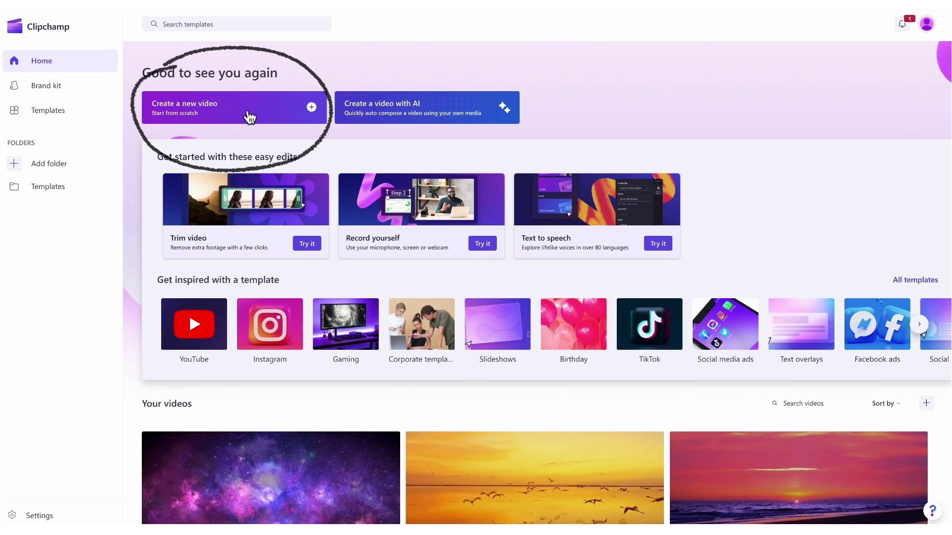
left_click(250, 113)
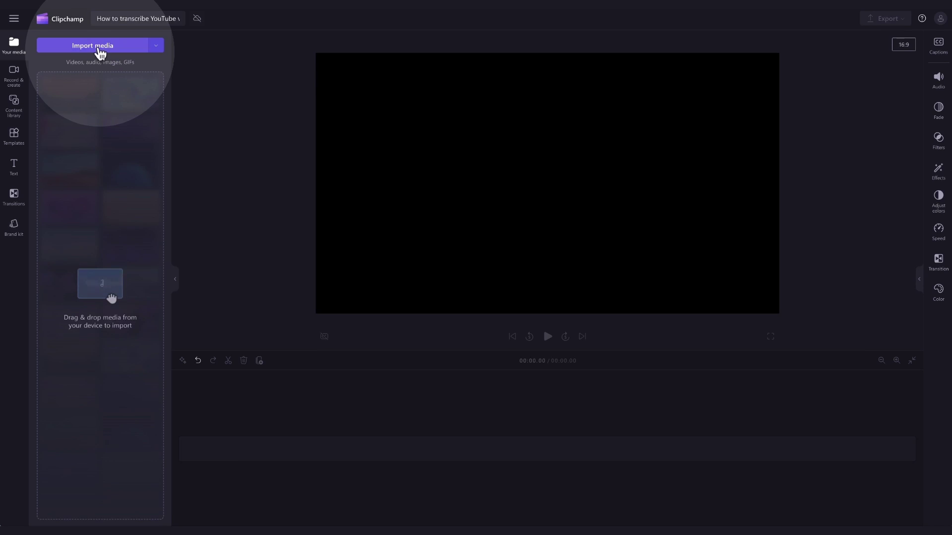
Step: Import 'YouTube Video 1.mp4' from the computer and place it on the timeline
left_click(99, 46)
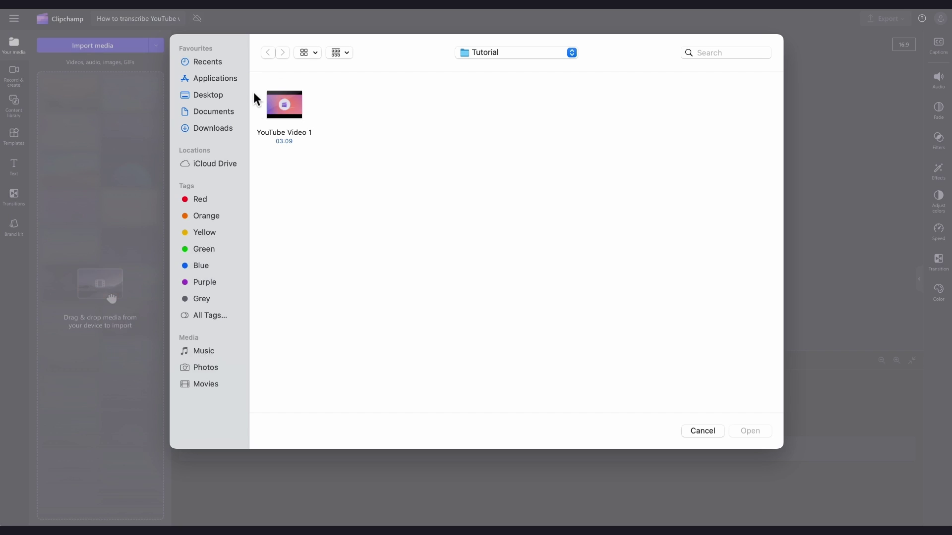
left_click(299, 116)
left_click(749, 431)
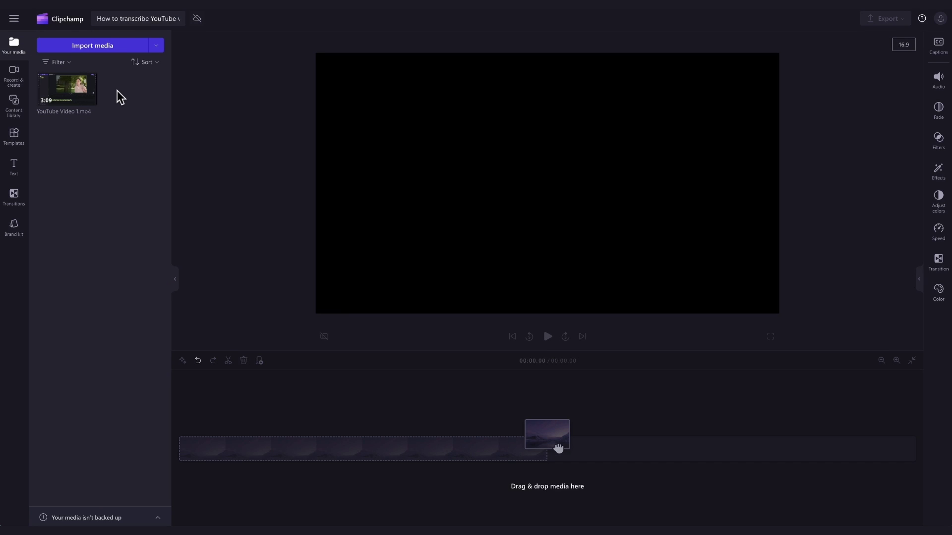
left_click_drag(93, 88, 260, 451)
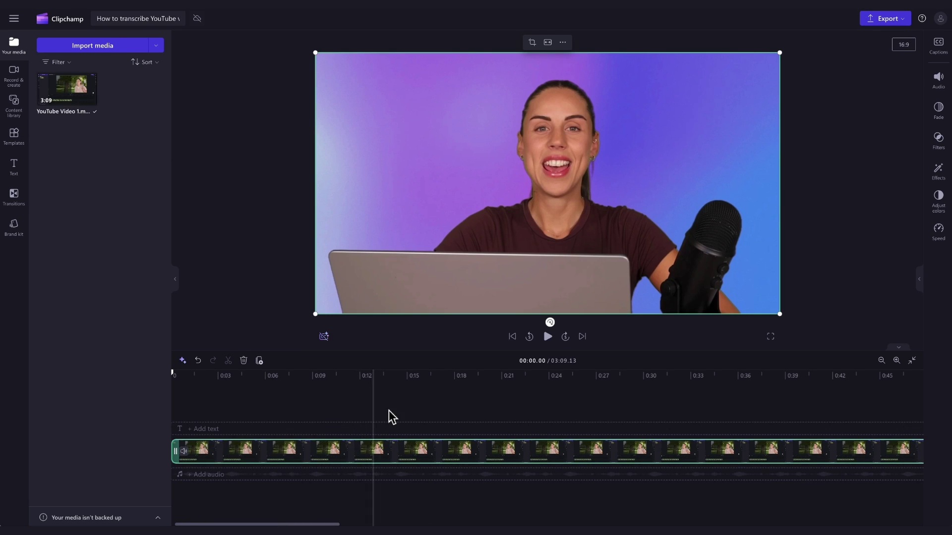
Step: Play the preview, then select the timeline clip and open its Captions options
left_click(549, 337)
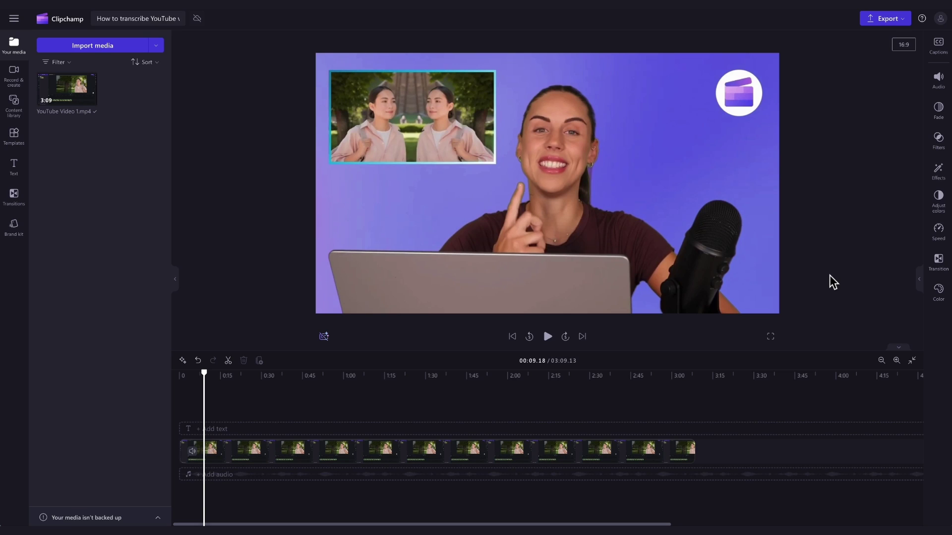
left_click(621, 457)
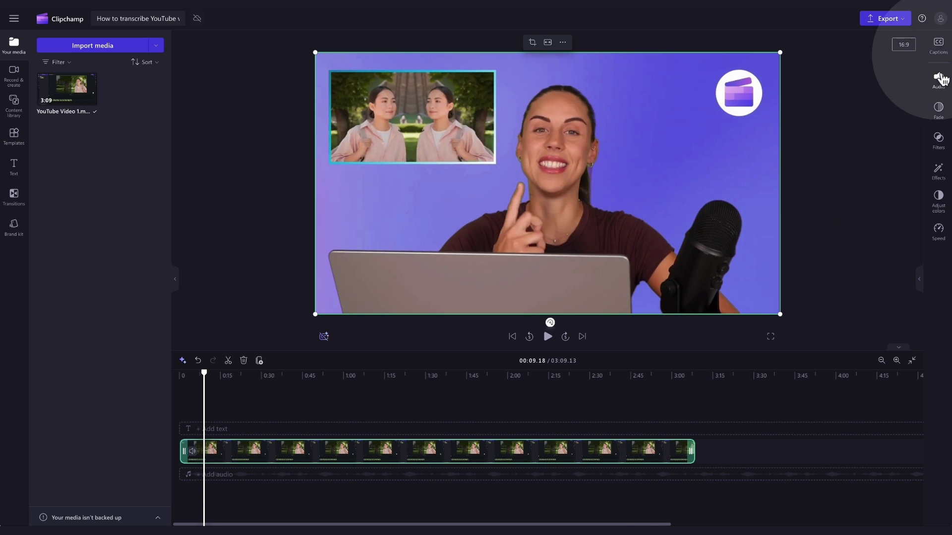
left_click(940, 46)
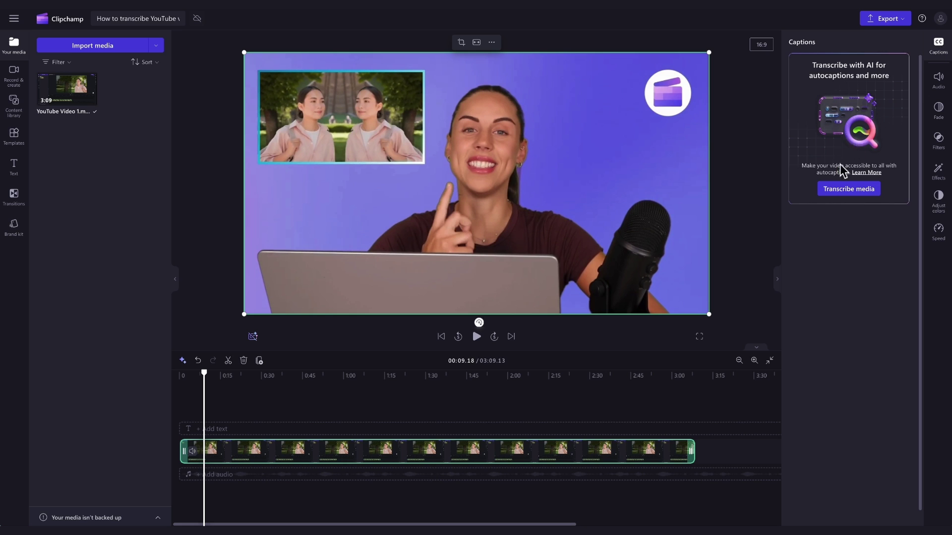
Step: Set AI transcription to English (United States) and enable profanity and offensive language filtering
left_click(849, 189)
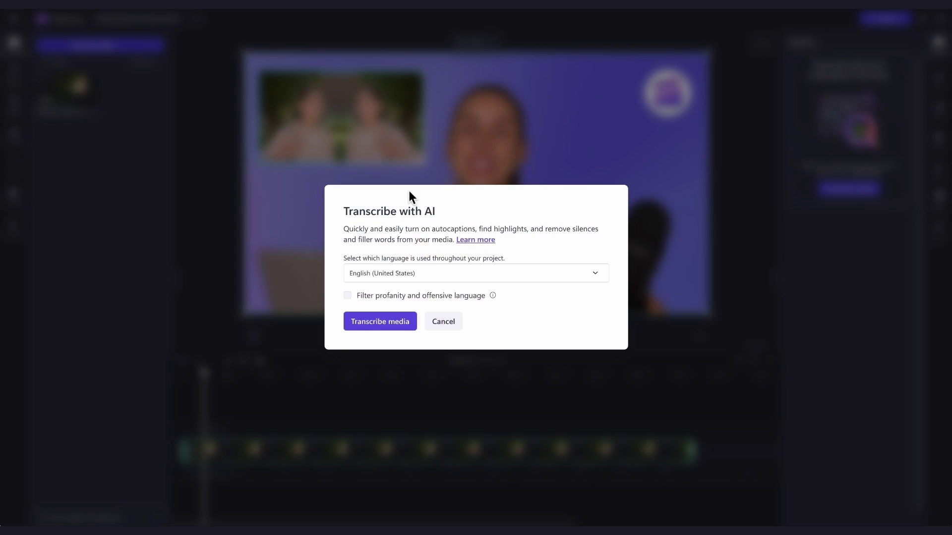
left_click(522, 276)
scroll(521, 382, "down", 3)
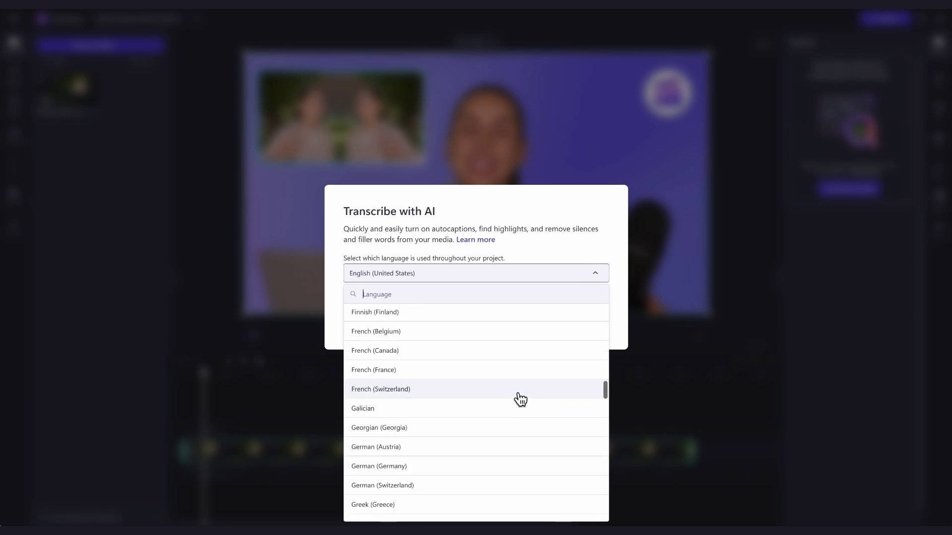
scroll(521, 400, "down", 10)
scroll(521, 399, "up", 6)
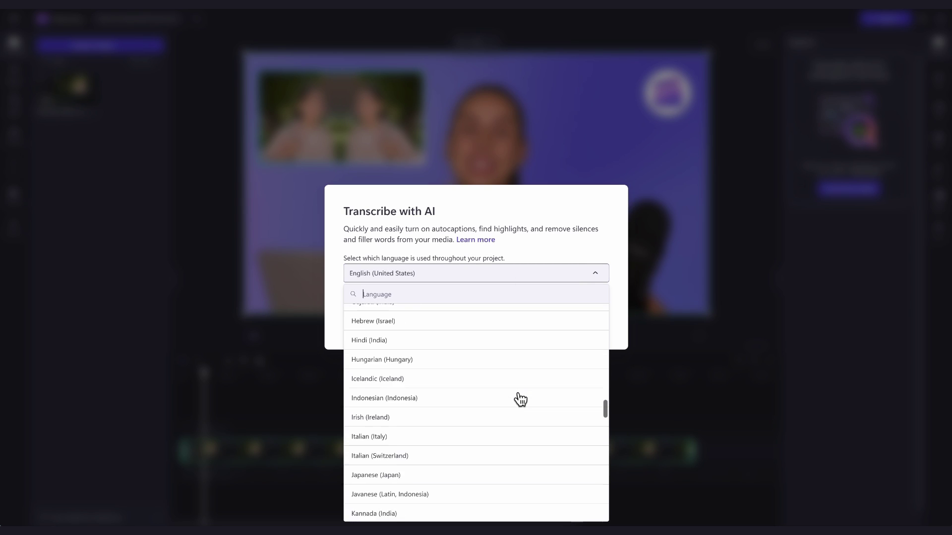
scroll(518, 397, "up", 5)
left_click(620, 321)
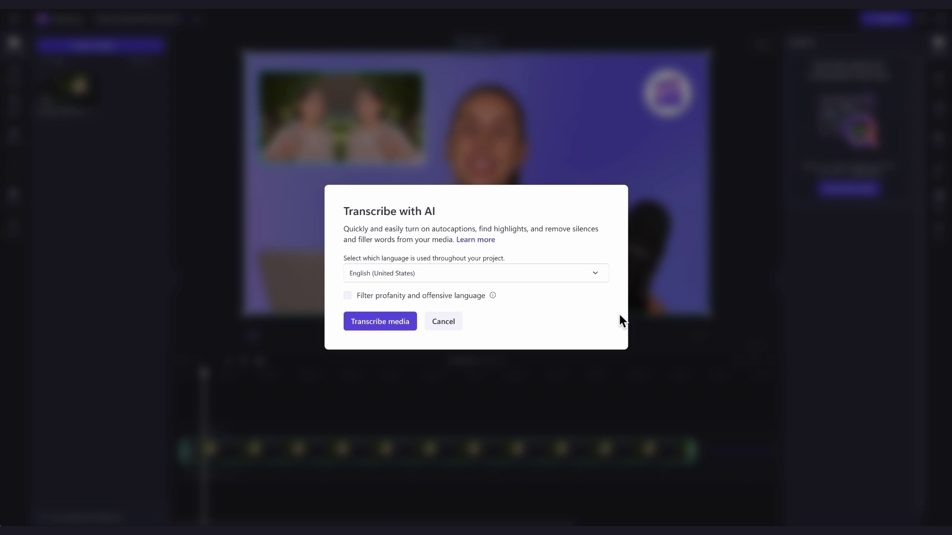
left_click(347, 296)
Step: Generate the transcript and autocaptions, then scroll through the timestamped transcript
left_click(383, 322)
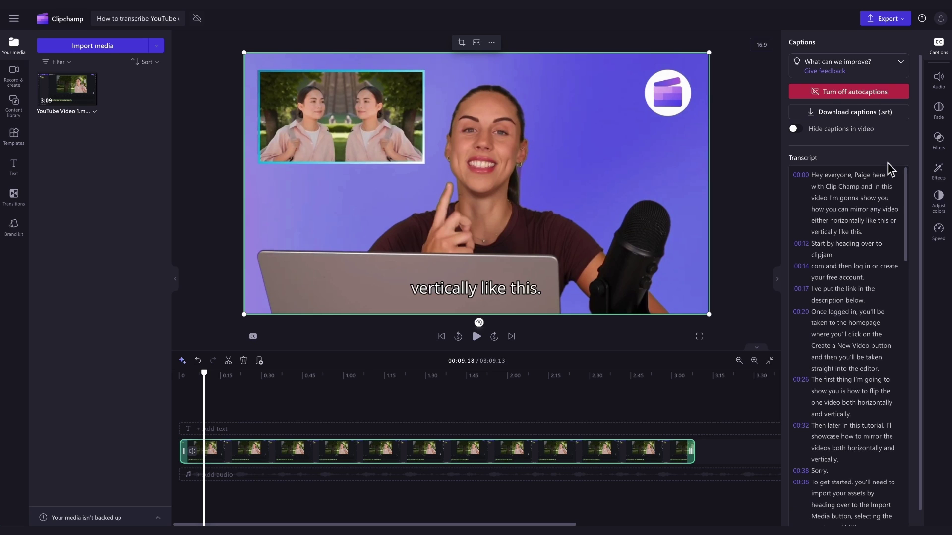
scroll(887, 233, "down", 15)
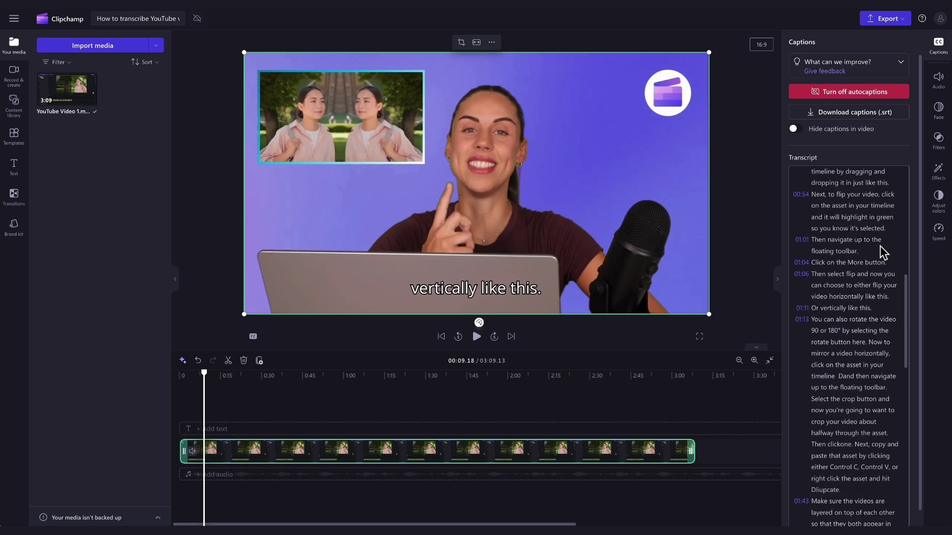
scroll(882, 251, "down", 5)
scroll(883, 252, "up", 6)
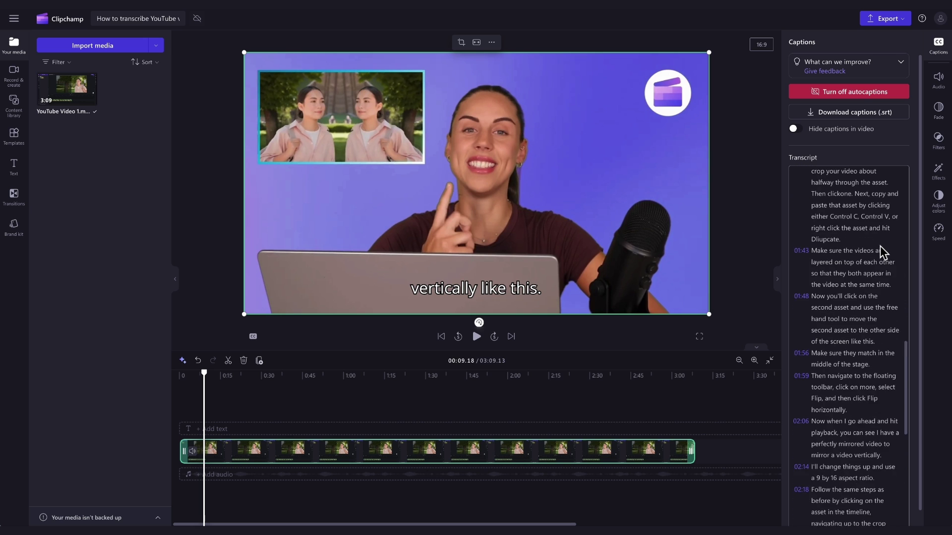
scroll(880, 252, "up", 2)
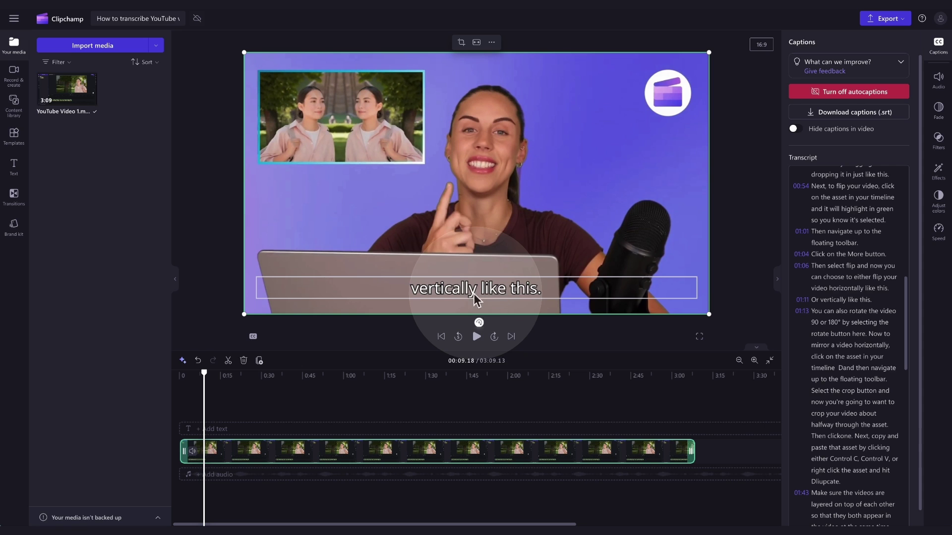
left_click(476, 336)
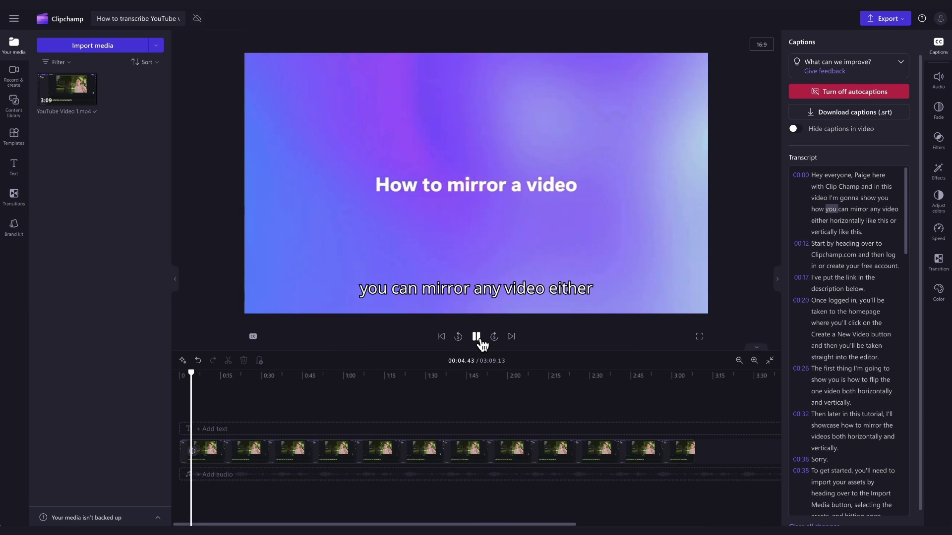
left_click(477, 337)
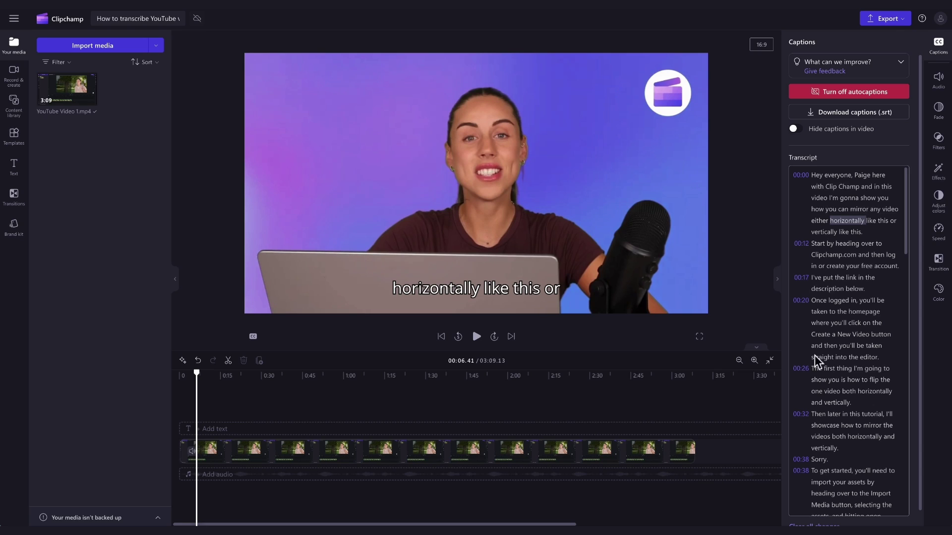
Step: Add the missing 'c' to the misspelled 'Clipchamp' in the transcript
left_click(836, 187)
type("c")
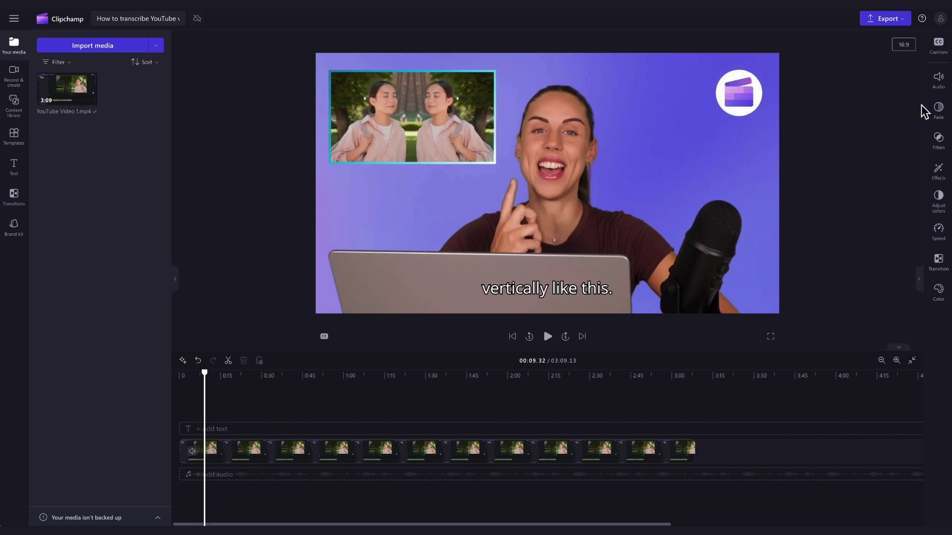
Step: Download the captions as an .srt file and pause playback at 00:07.89
left_click(943, 52)
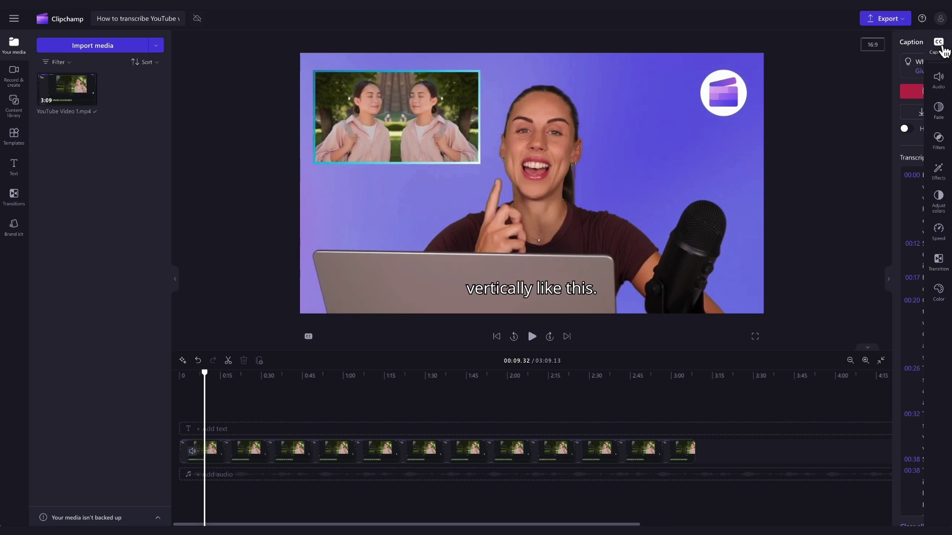
left_click(882, 113)
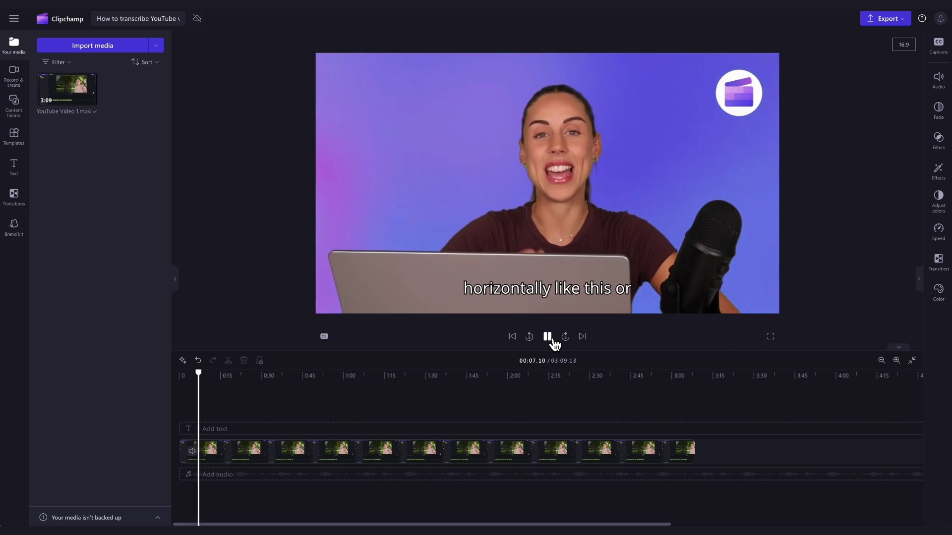
left_click(551, 339)
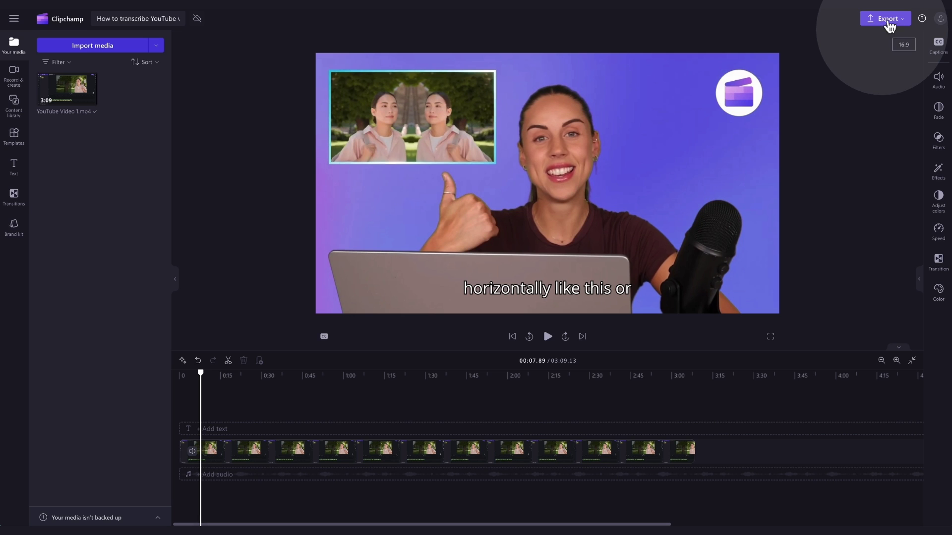
Step: Export the video at 1080p and save it to the Documents folder
left_click(888, 19)
left_click(840, 110)
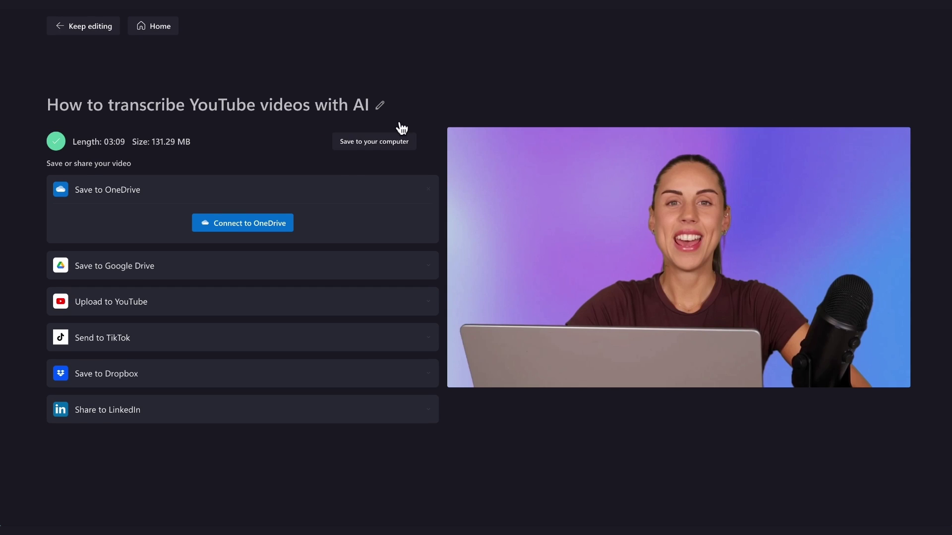
left_click(375, 143)
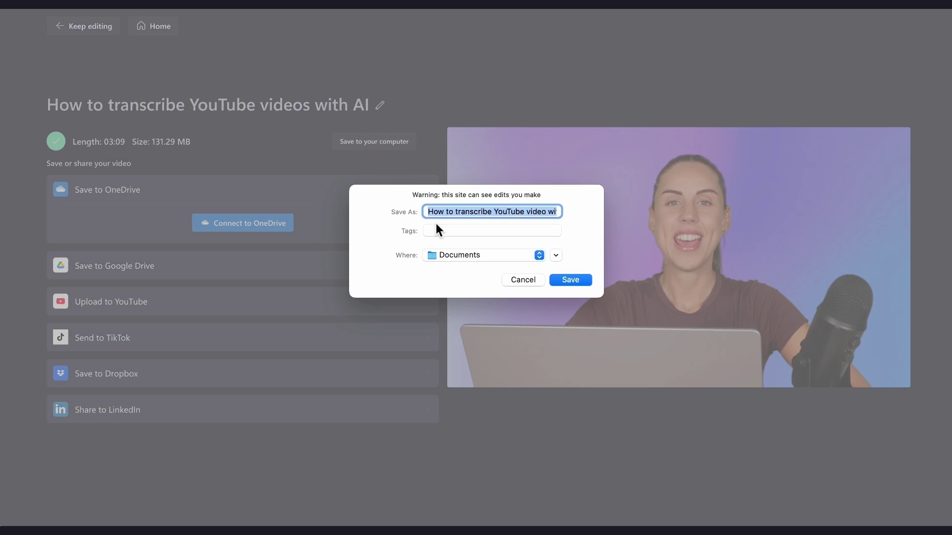
left_click(571, 281)
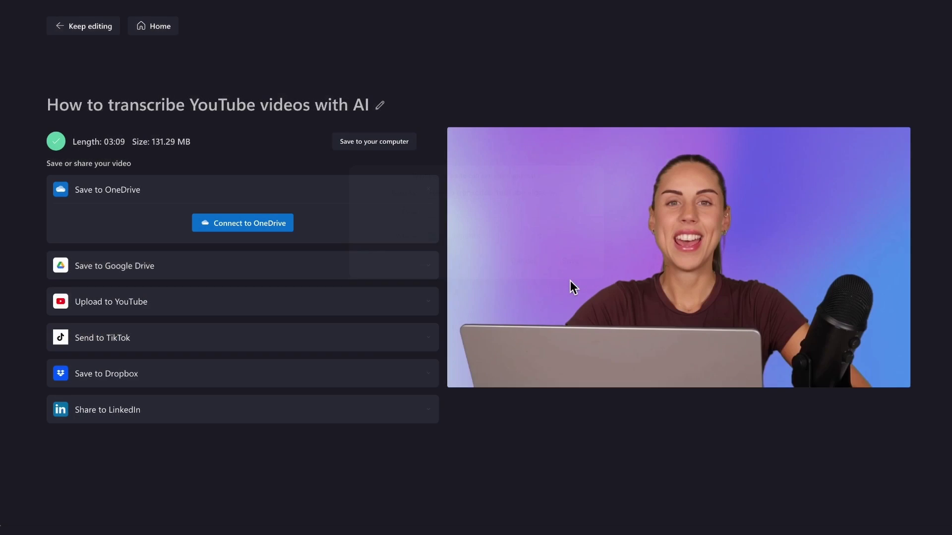